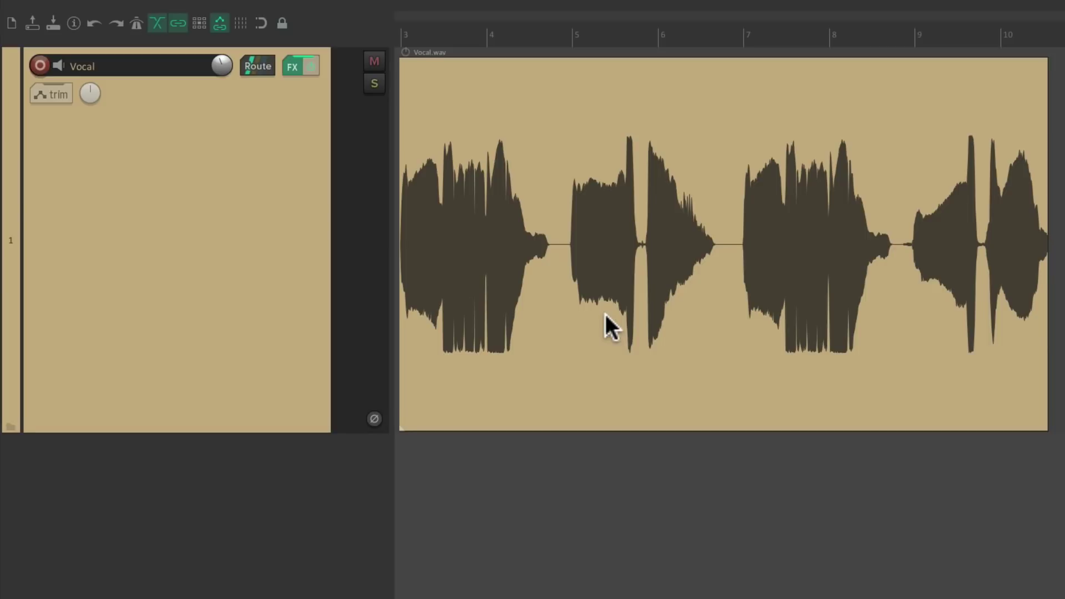
Play the soloed Vocal track through its four sung phrases, then stop playback.
key("space")
key("space")
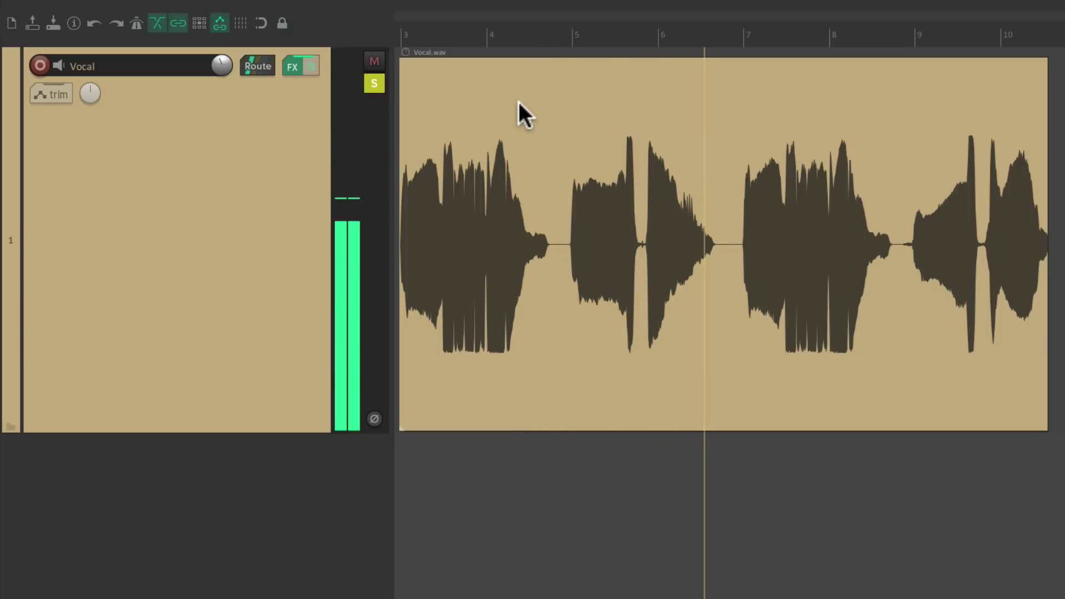
key("space")
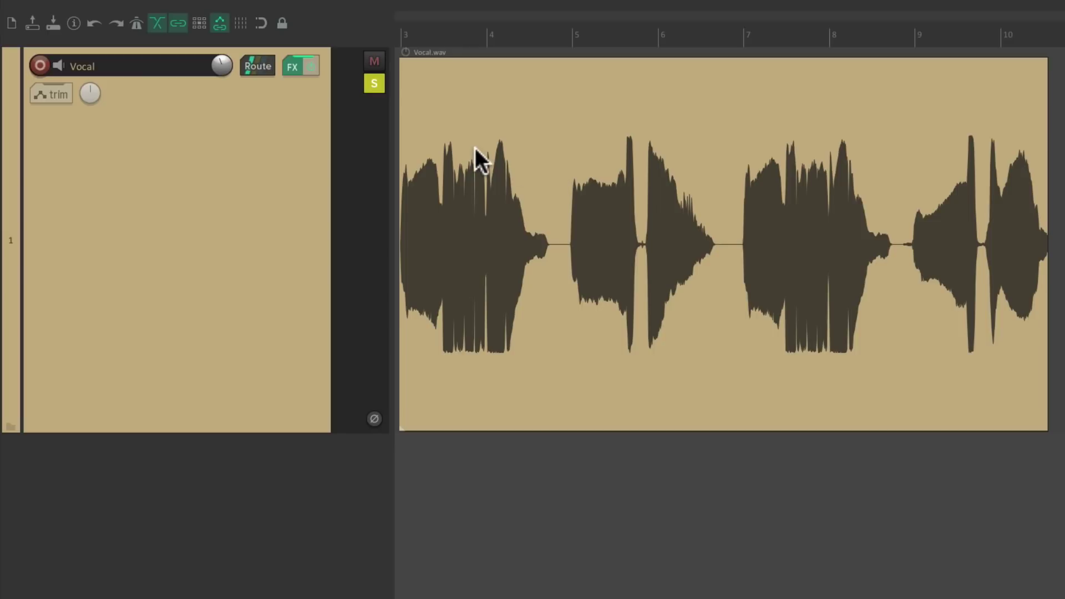
Append Cockos ReaVerbate to the Vocal FX chain and load its Vocalverb preset (room 95, dampening 8).
left_click(294, 68)
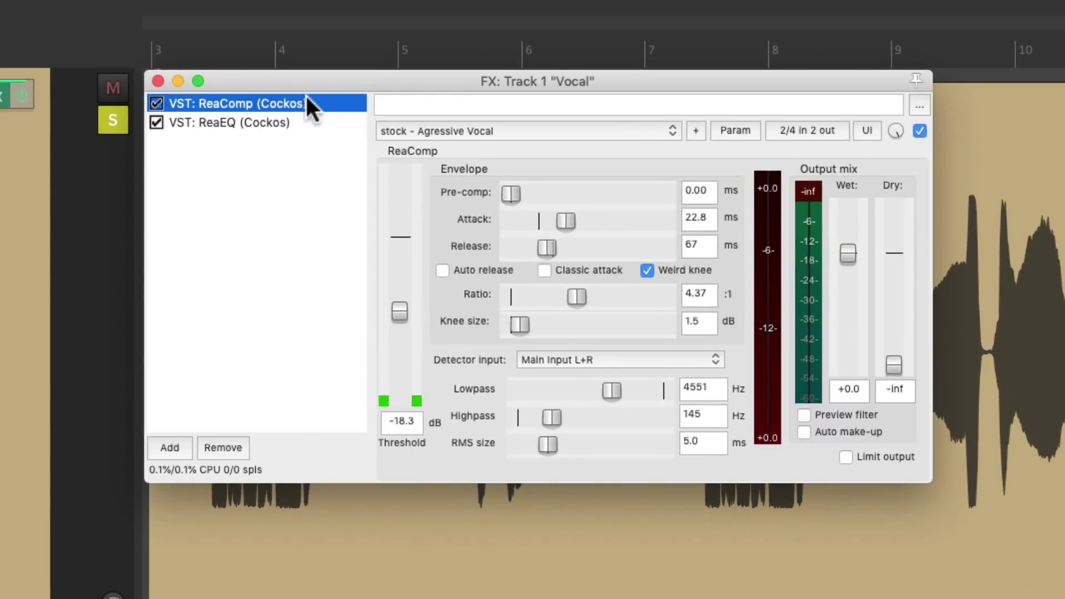
left_click(322, 120)
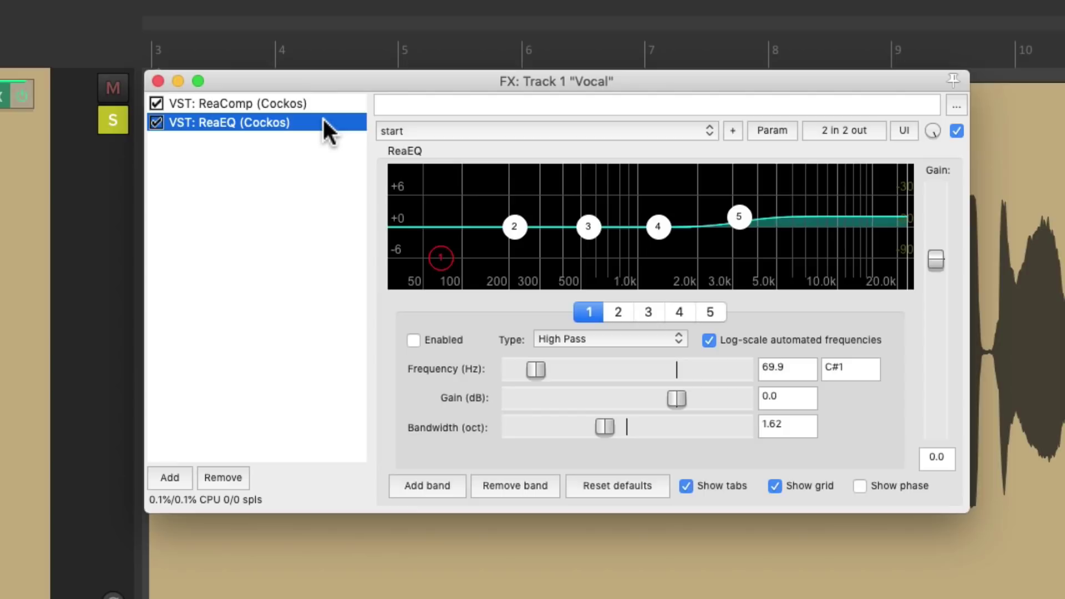
left_click(313, 208)
double_click(271, 211)
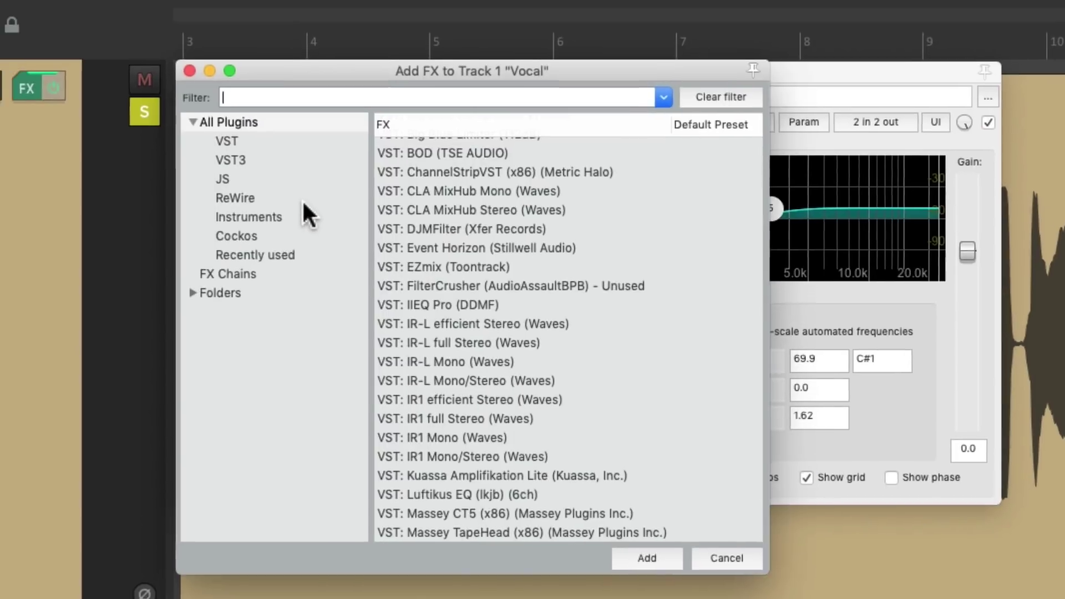
left_click(361, 223)
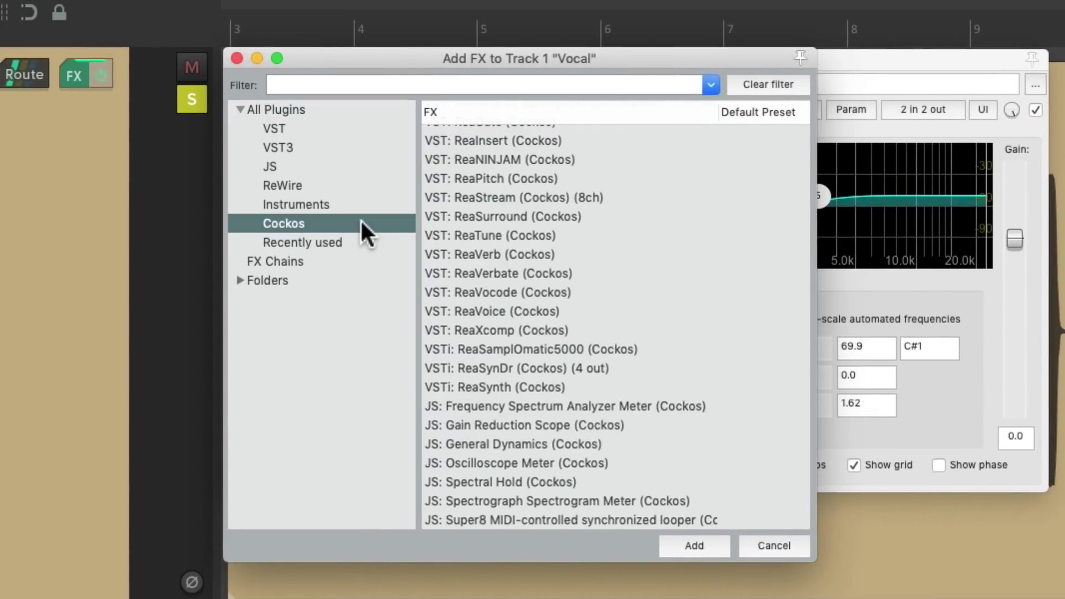
left_click(596, 268)
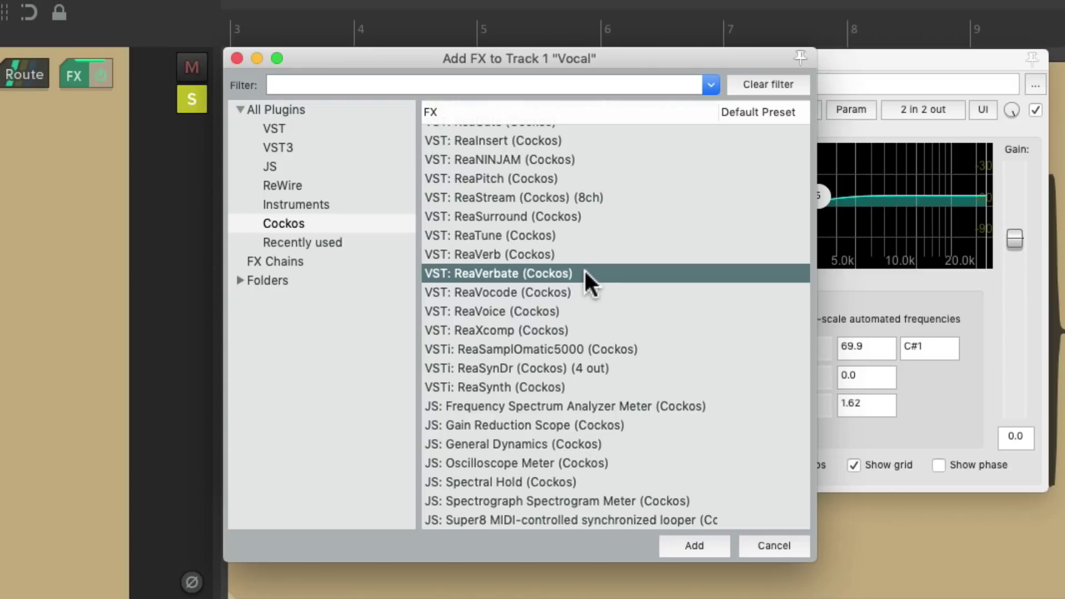
double_click(583, 275)
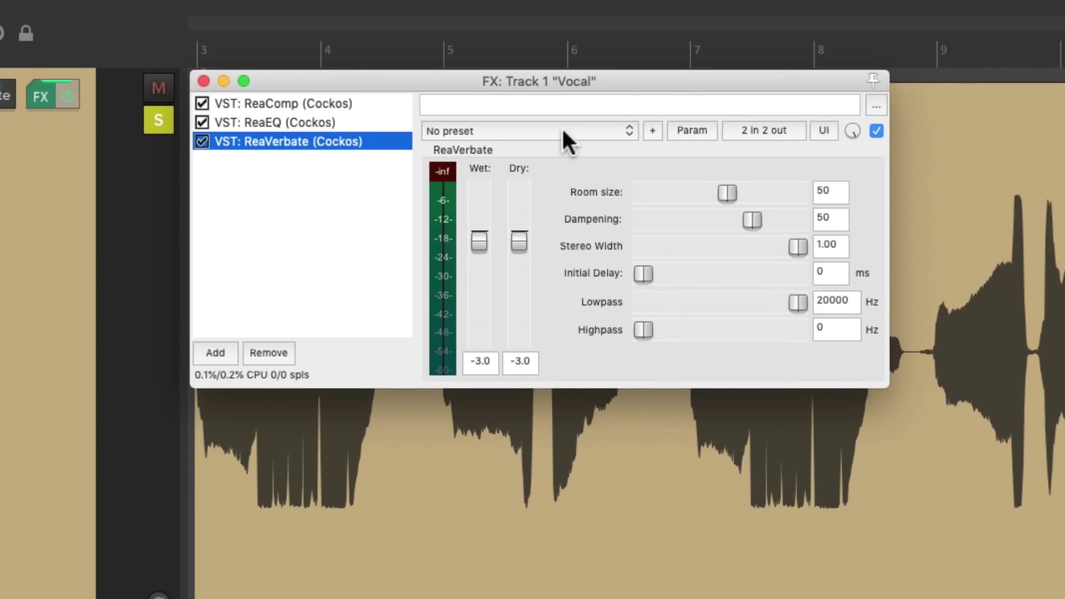
left_click(564, 134)
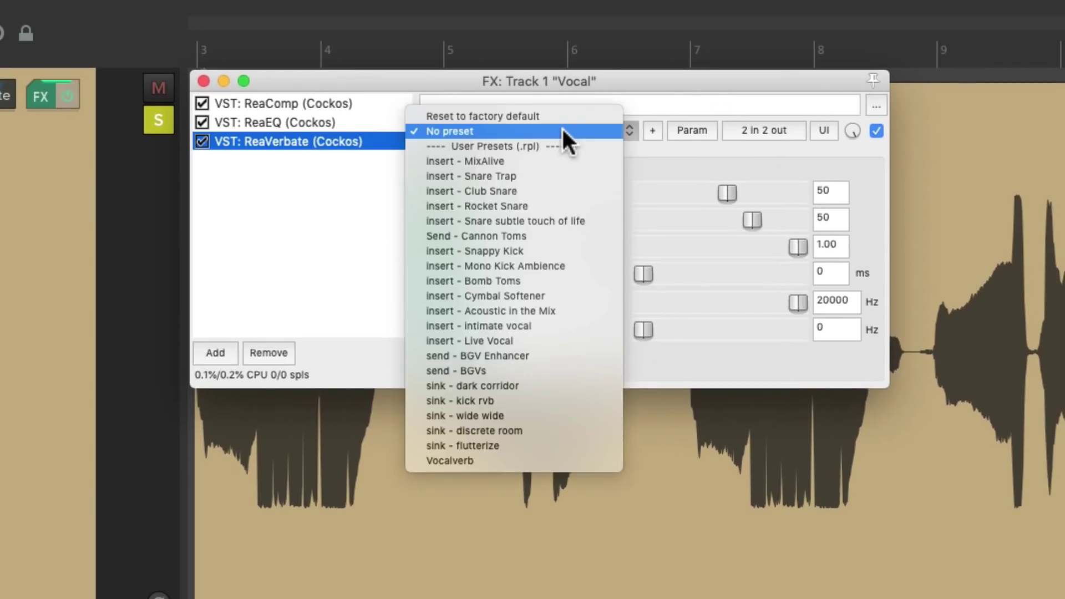
left_click(583, 459)
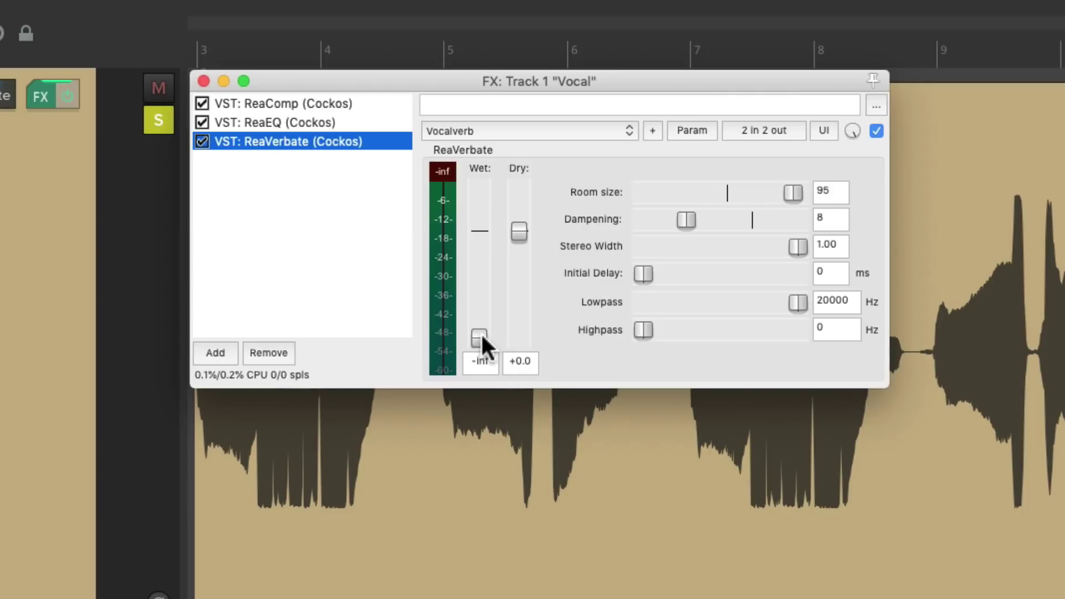
Audition the vocal while raising ReaVerbate's Wet fader to about -11 dB.
key("space")
left_click_drag(480, 332, 483, 256)
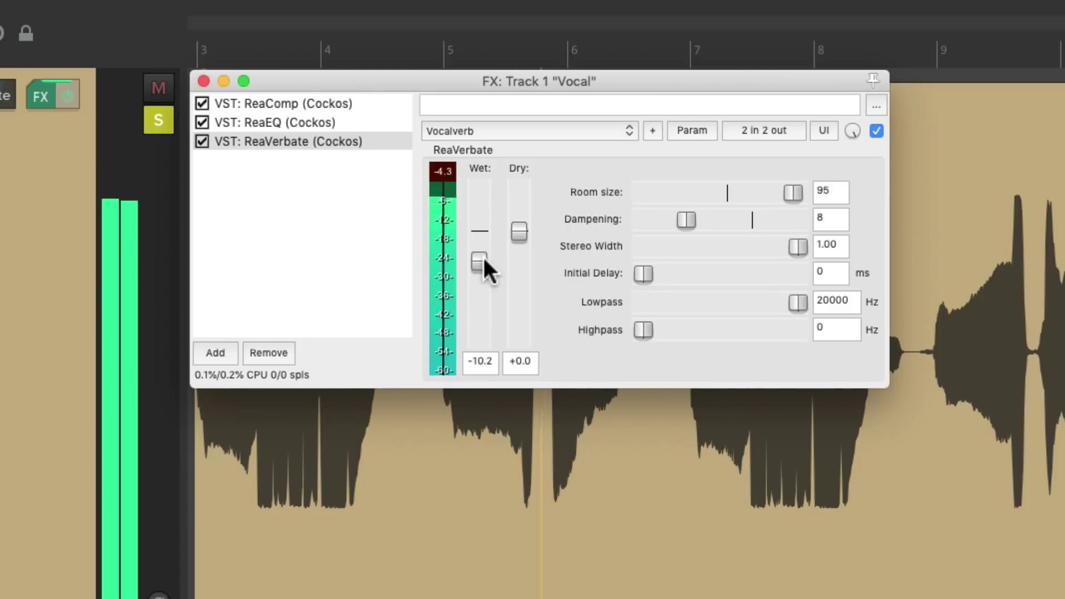
key("space")
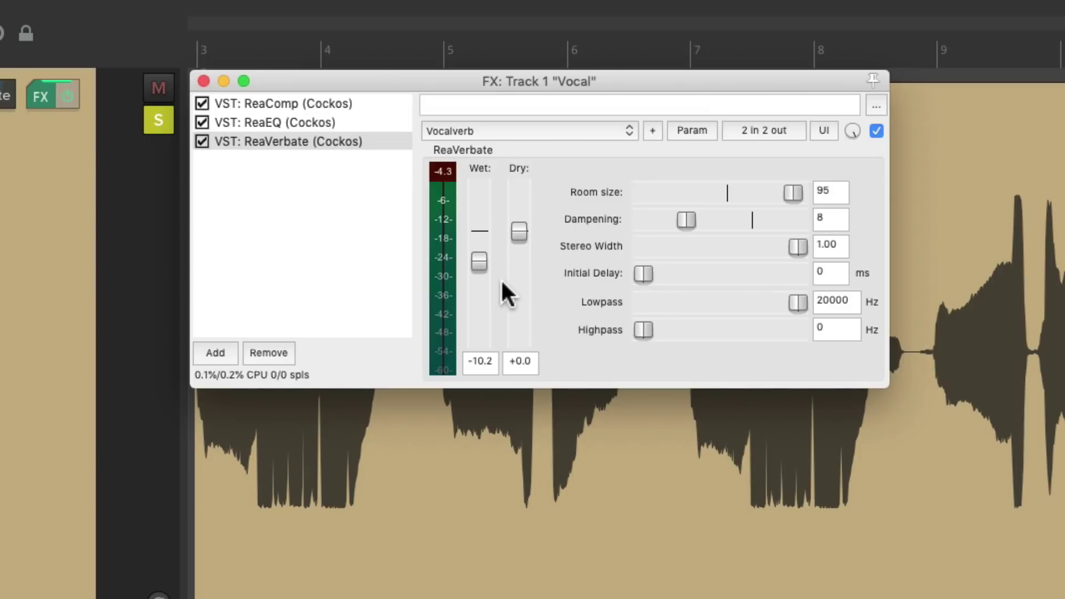
Unsolo the Vocal track and fine-tune the Wet level to around -9 dB during playback.
left_click(161, 120)
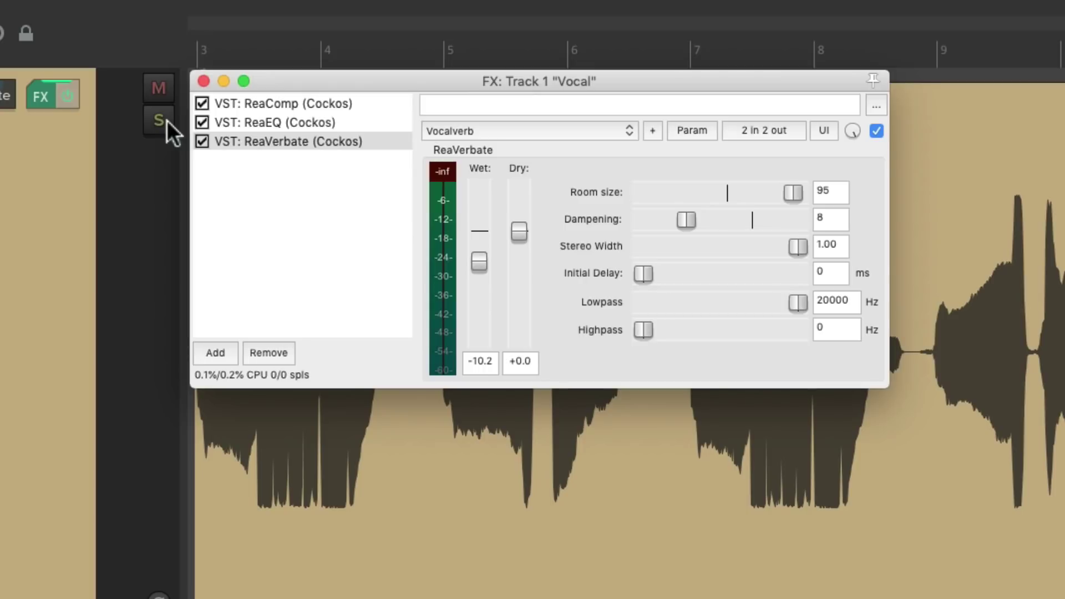
key("space")
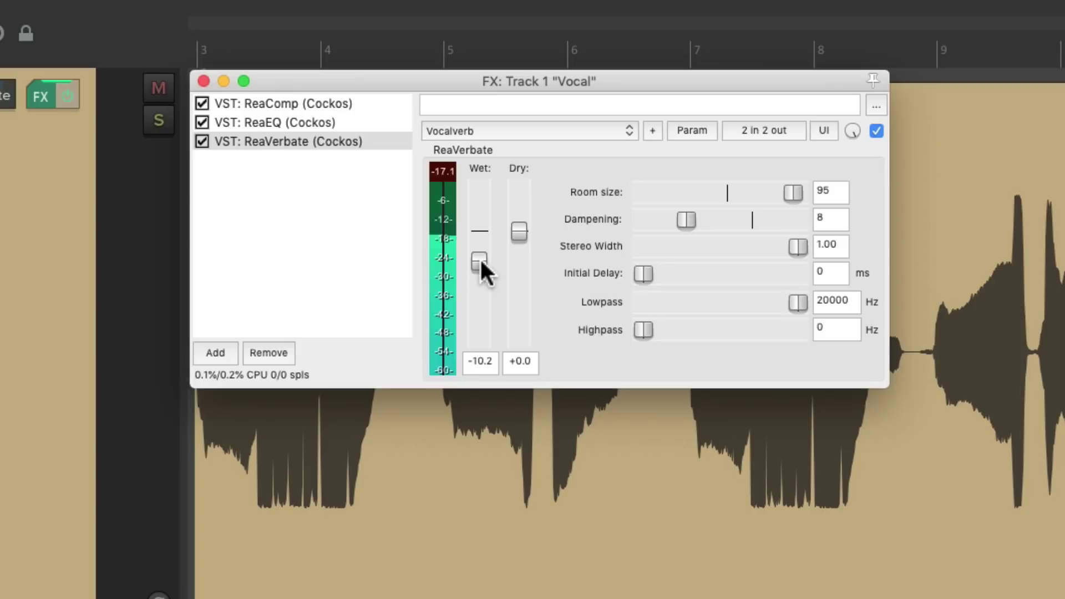
left_click_drag(480, 257, 481, 275)
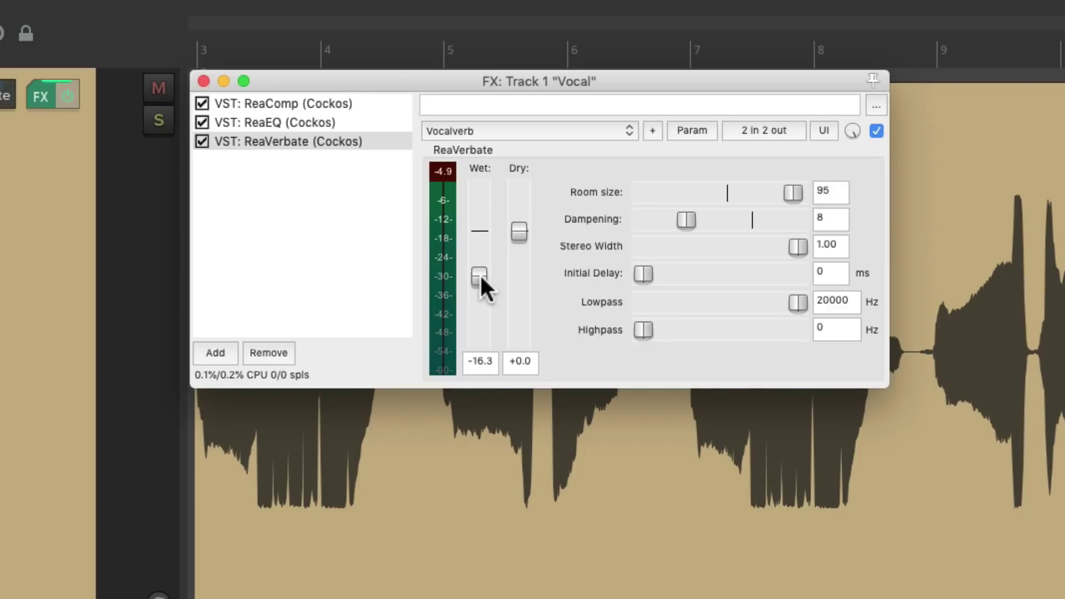
left_click_drag(480, 274, 480, 255)
Re-solo the Vocal track and enable parameter modulation on ReaVerbate's Wet control.
left_click(159, 119)
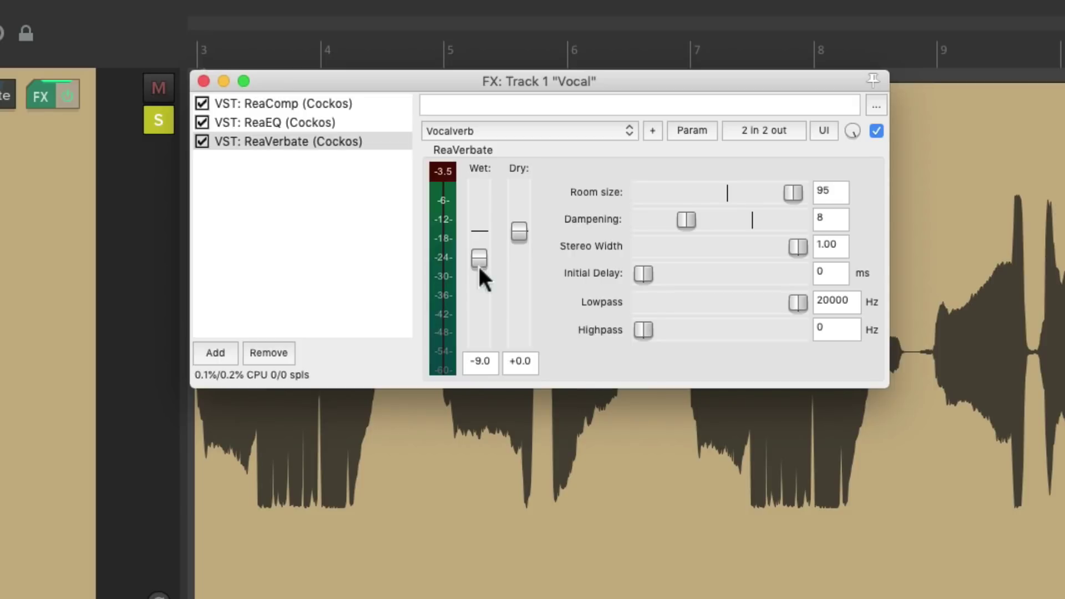
left_click(685, 133)
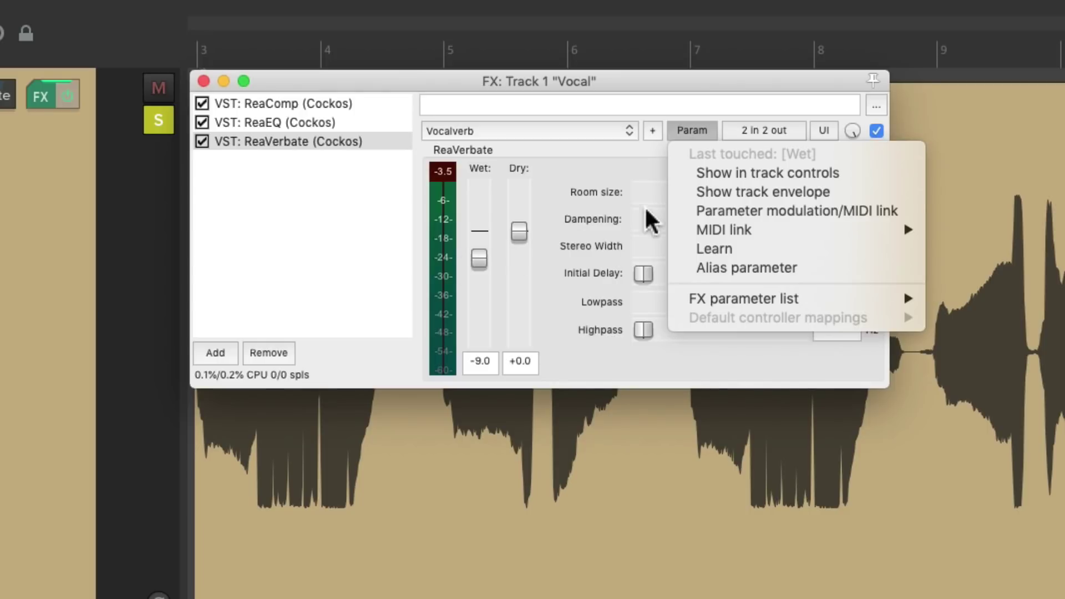
left_click(684, 212)
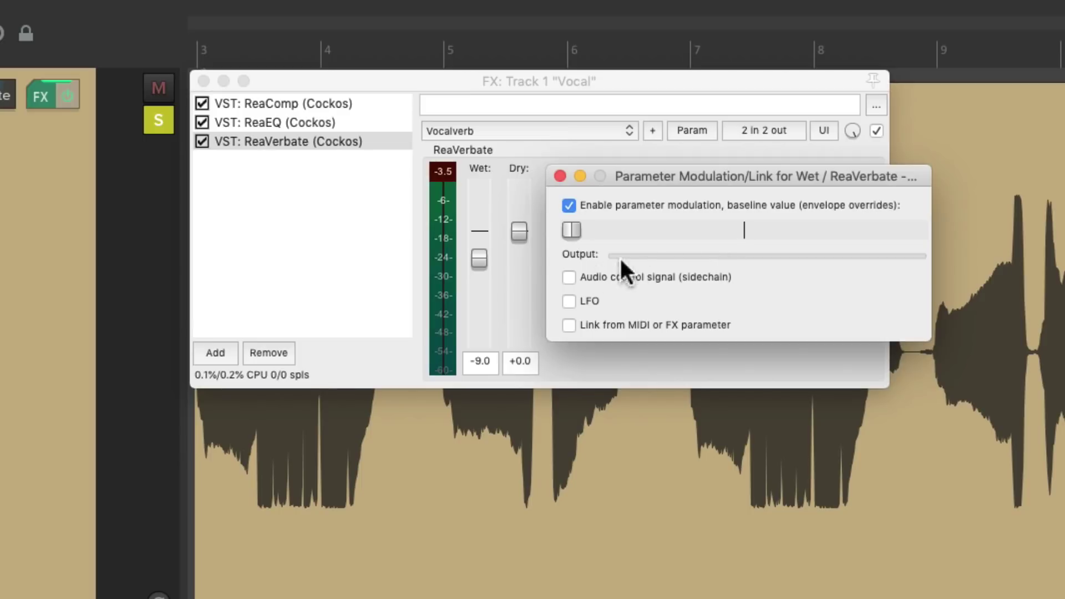
Drive Wet from the track's channels 1+2 audio sidechain, with the baseline raised to -9.0 dB.
left_click(568, 277)
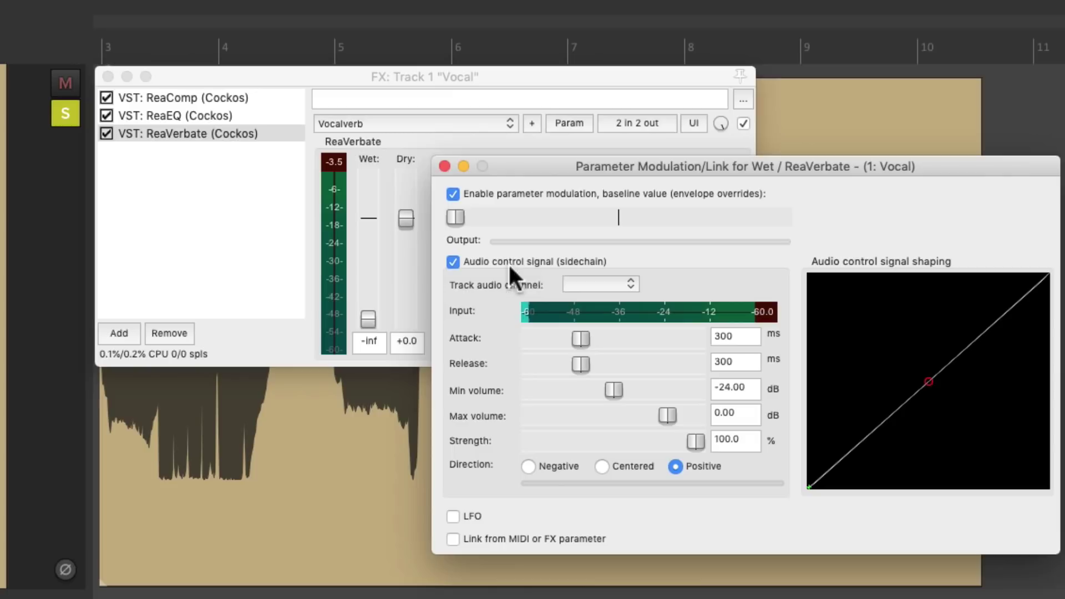
left_click(595, 283)
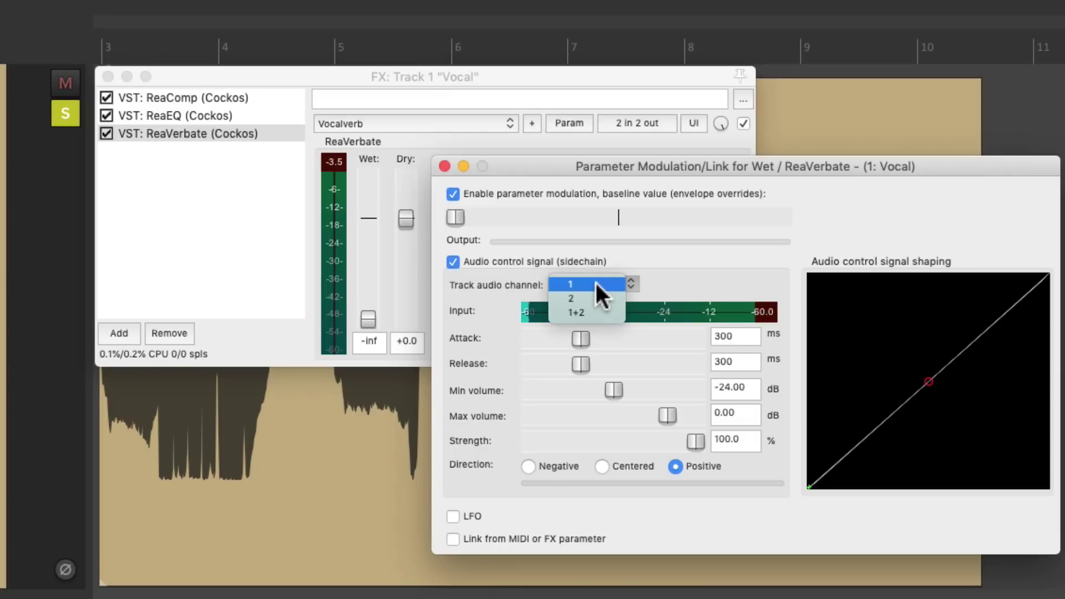
left_click(614, 309)
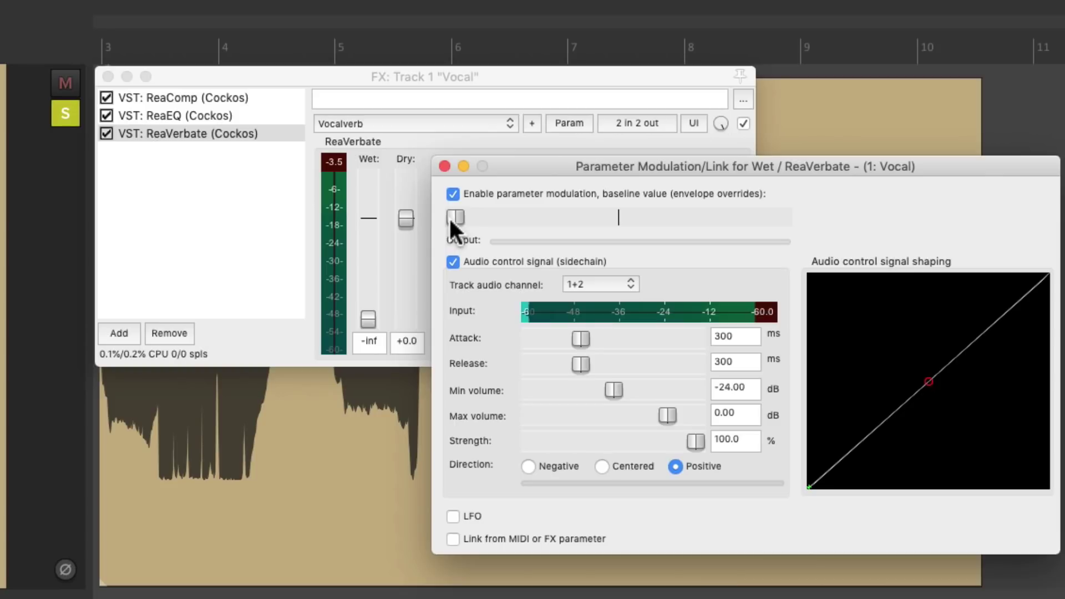
left_click_drag(451, 217, 511, 217)
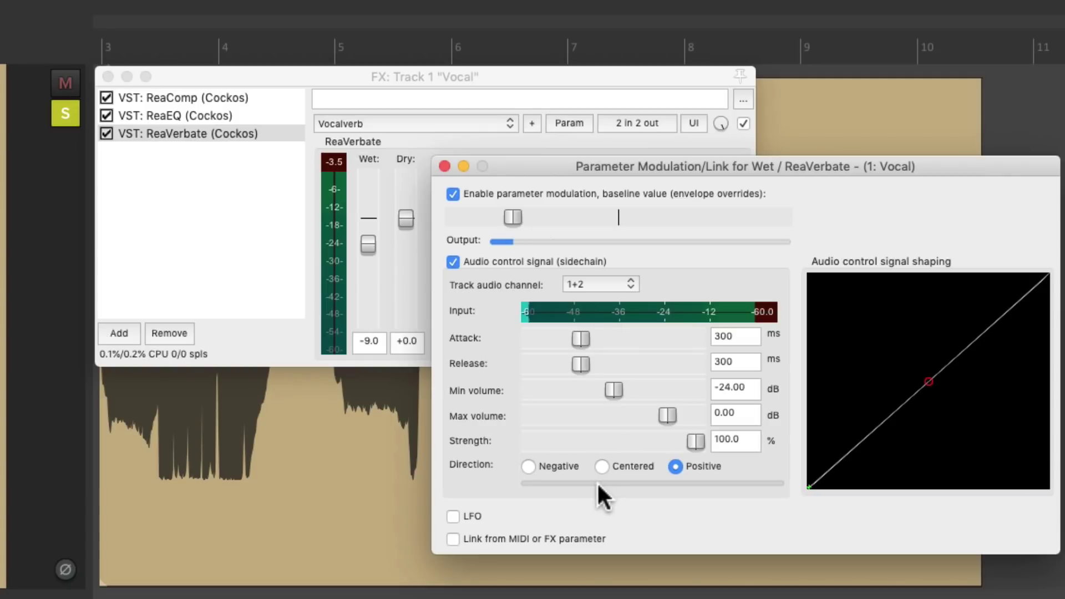
Set the Wet modulation direction to Negative so singing ducks Wet to about -22.6 dB.
left_click(528, 467)
Play the vocal and pull the sidechain Min volume down to -41.86 dB.
key("space")
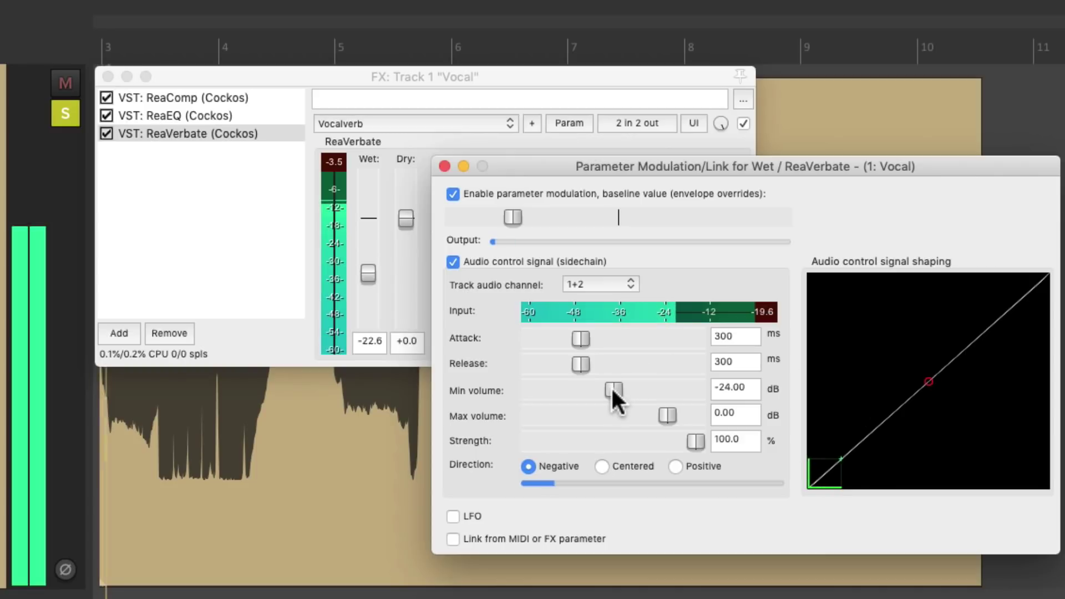
left_click_drag(611, 387, 574, 392)
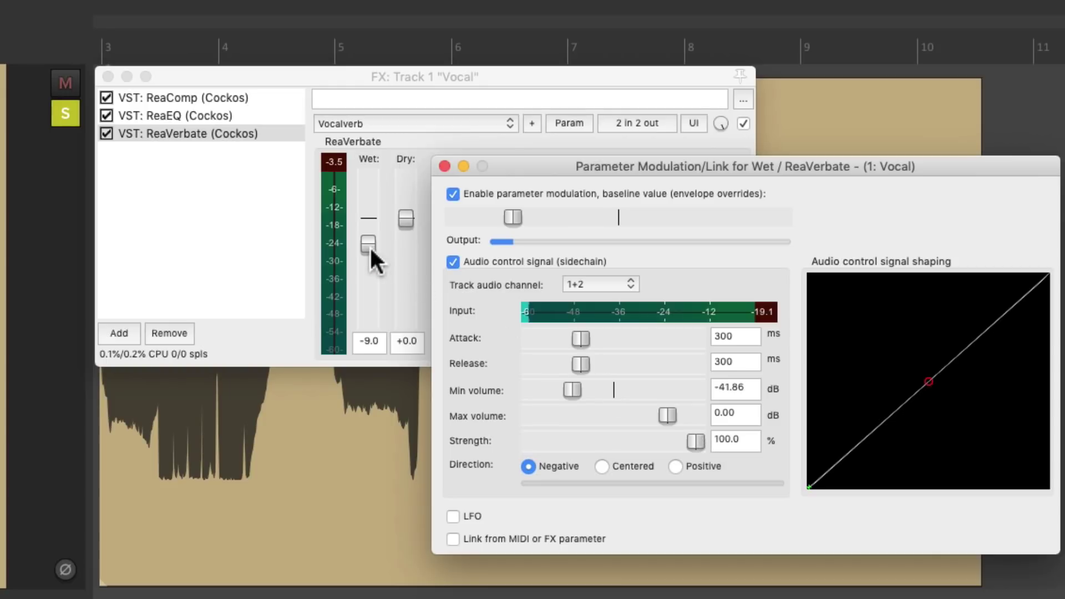
Compare the vocal with modulation strength at 0%, then set Wet modulation strength to 20.1%.
left_click_drag(370, 245, 380, 316)
left_click_drag(695, 440, 516, 447)
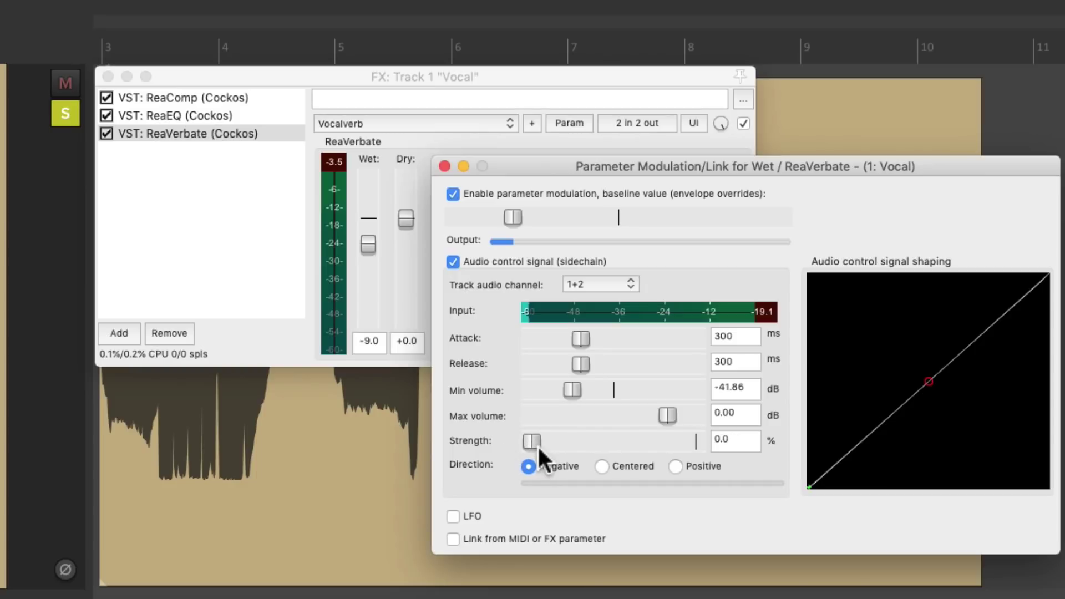
key("space")
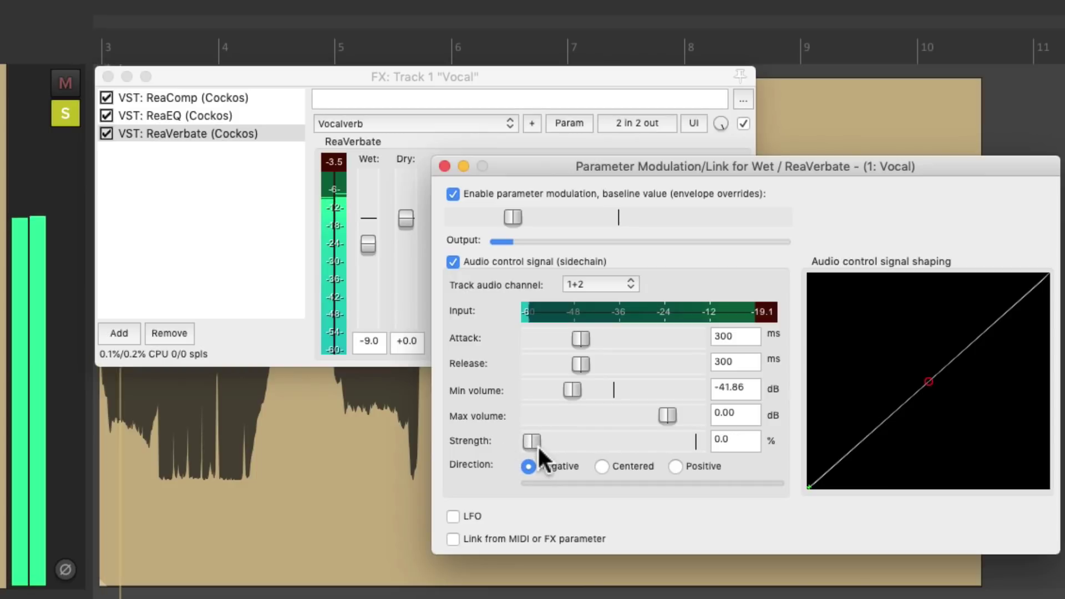
key("space")
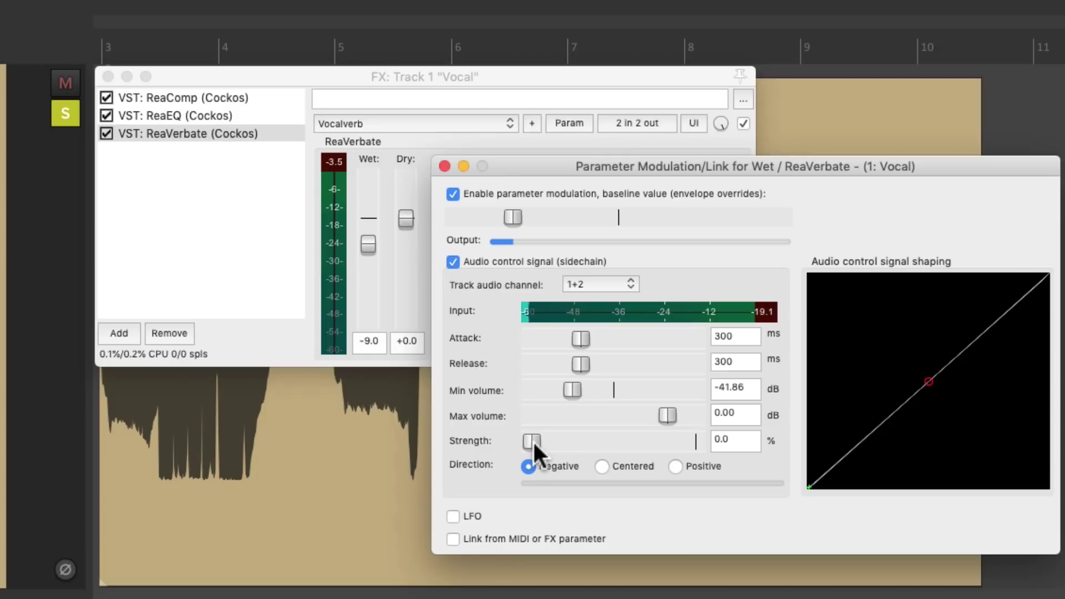
key("space")
left_click_drag(532, 440, 564, 440)
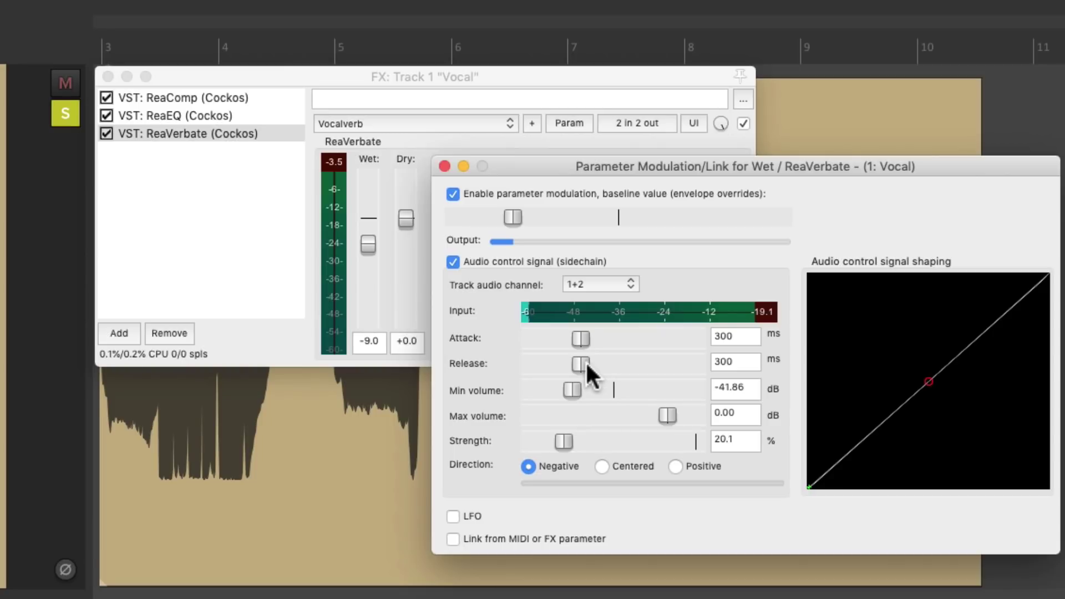
Set the Wet sidechain release to 100 ms and modulation strength to 22.3%.
left_click_drag(585, 362, 545, 365)
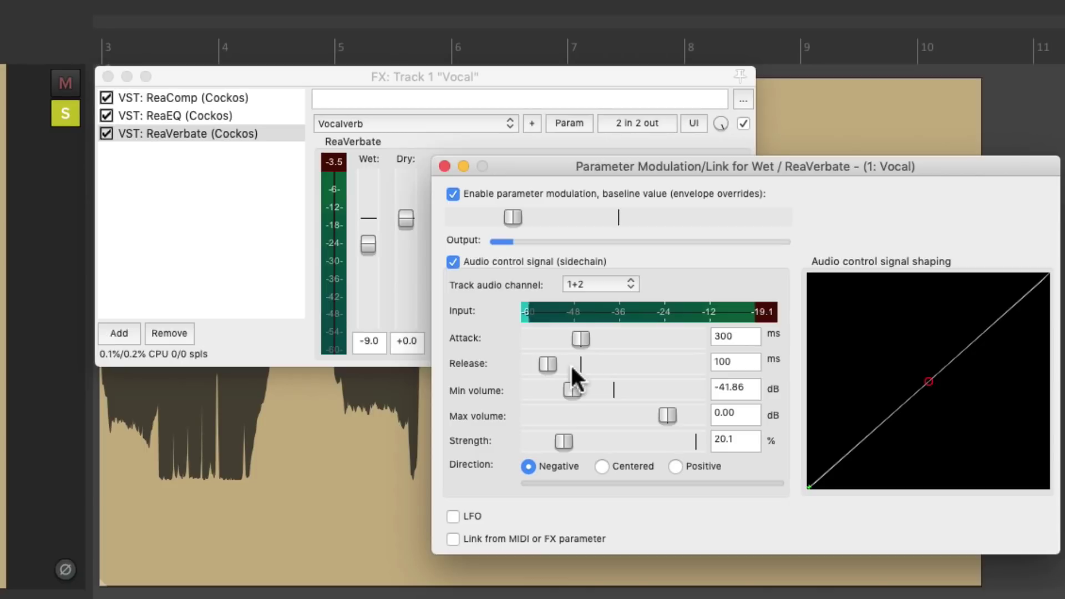
left_click_drag(564, 438, 566, 439)
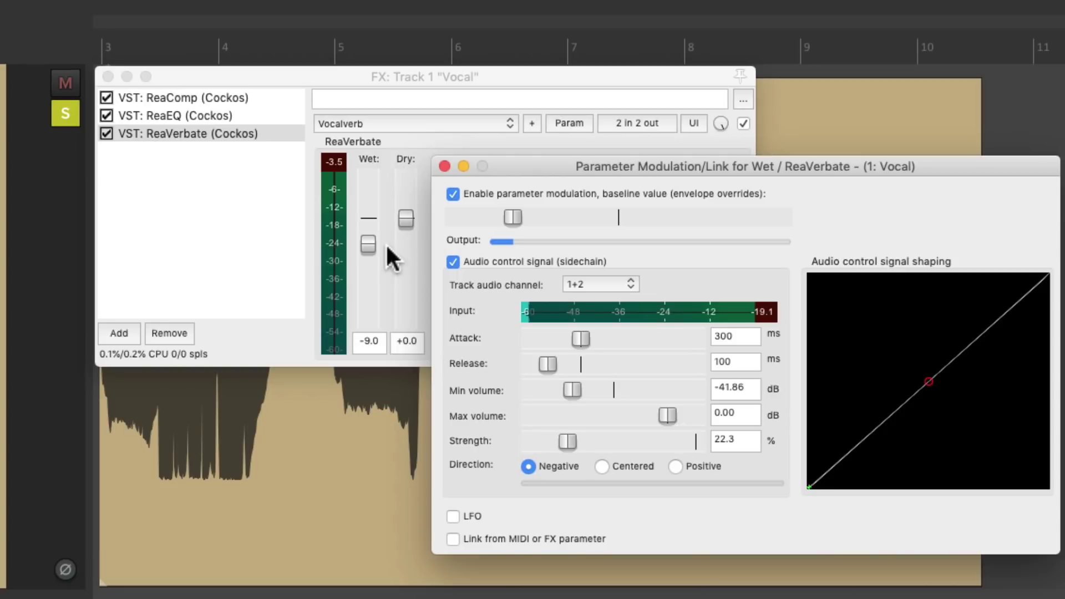
Unsolo the vocal and, over the full mix, set Wet baseline to -11.1 and strength to 15.3%.
left_click(64, 114)
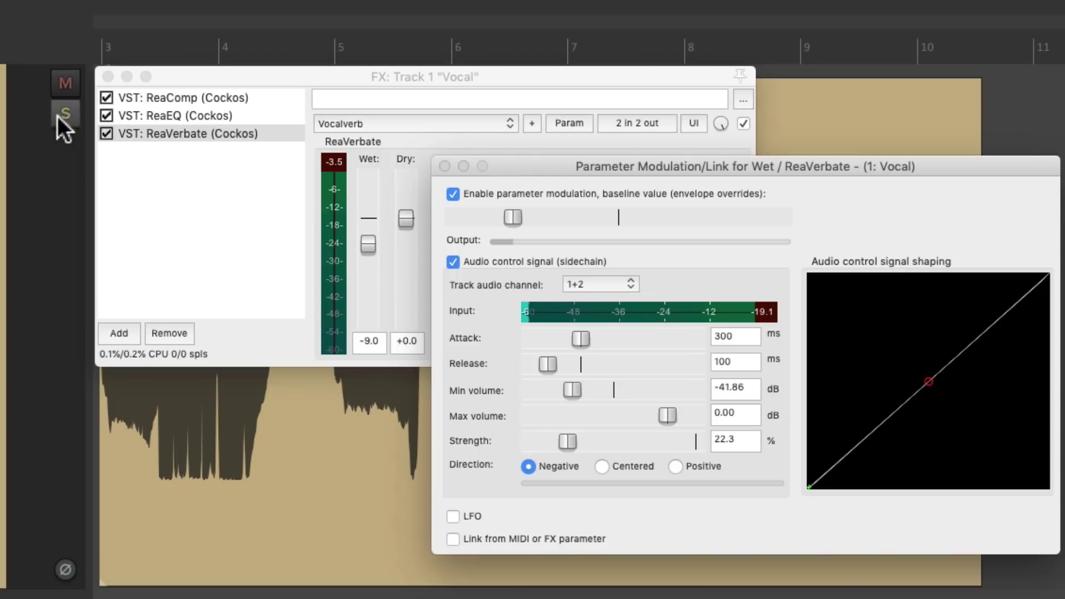
key("space")
left_click_drag(509, 214, 497, 218)
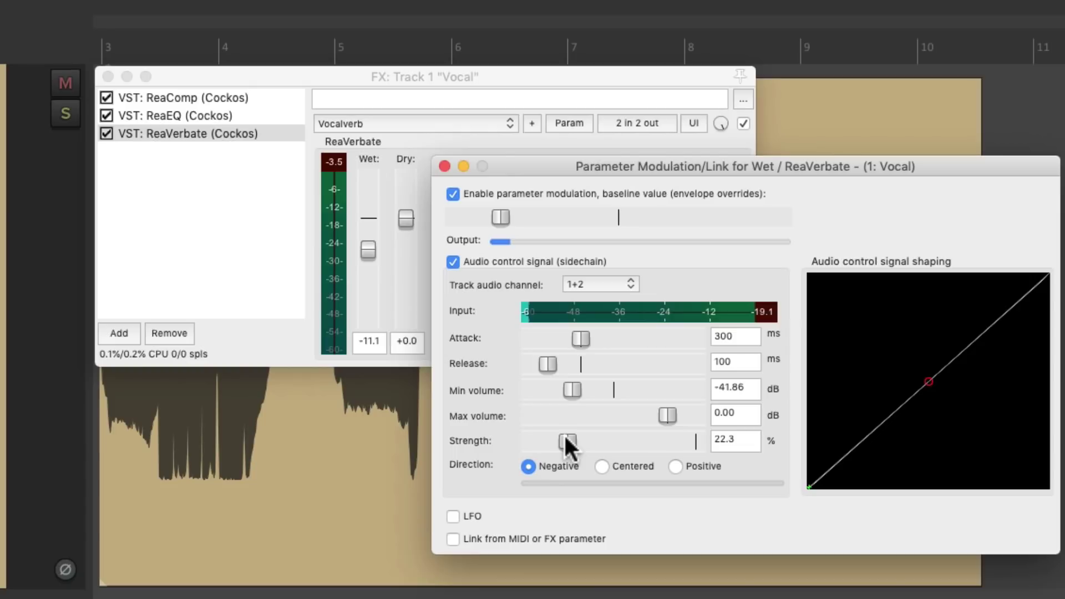
key("space")
left_click_drag(566, 441, 554, 443)
Save only ReaVerbate as the FX chain 'Dynamic Reverb', then remove it, leaving ReaComp and ReaEQ.
left_click(264, 143)
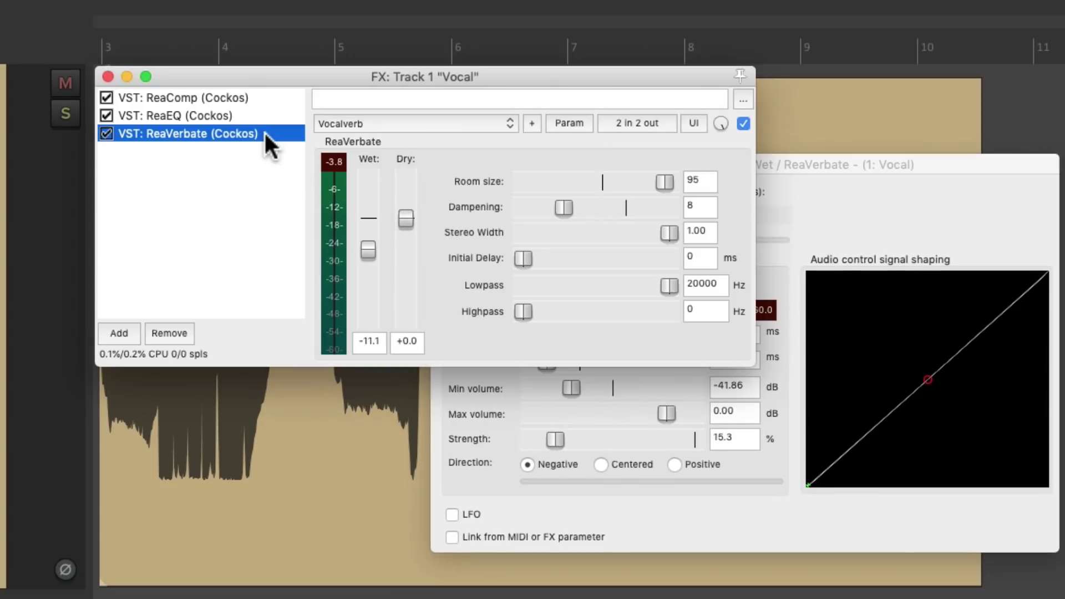
right_click(265, 134)
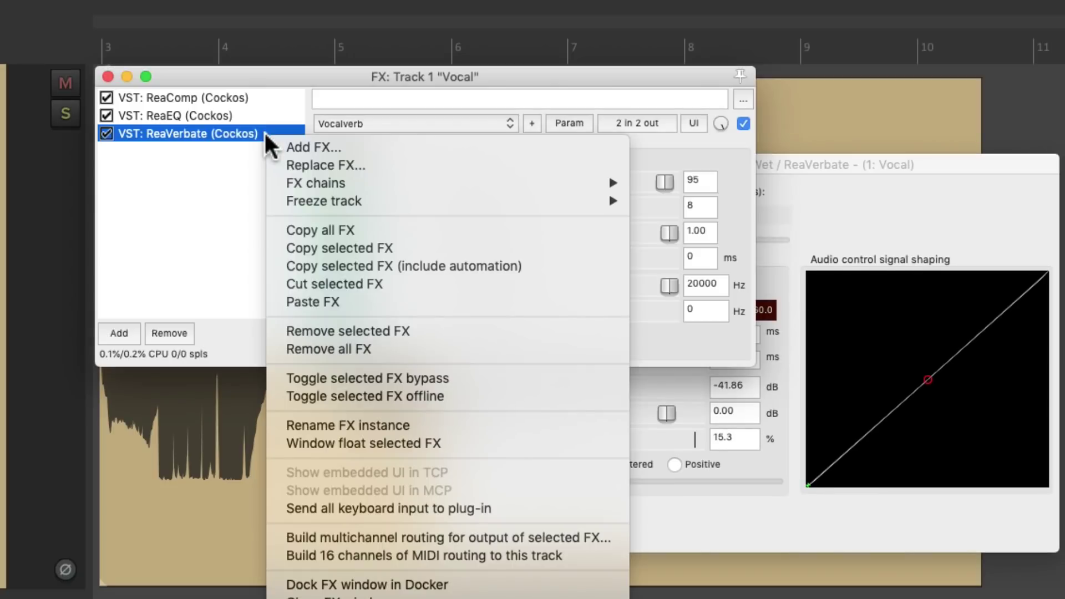
mouse_move(280, 185)
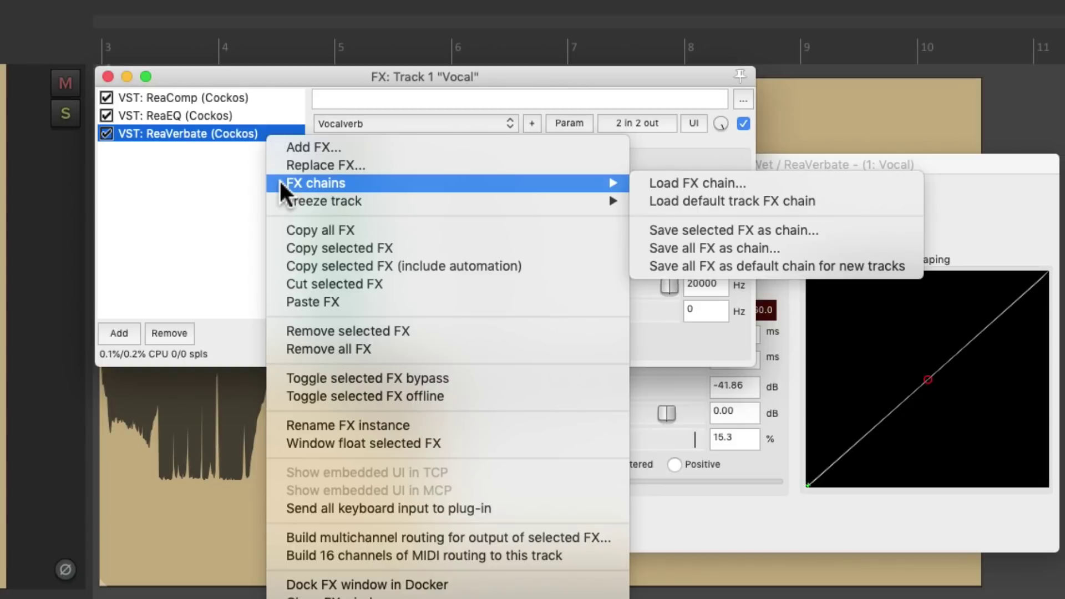
left_click(827, 222)
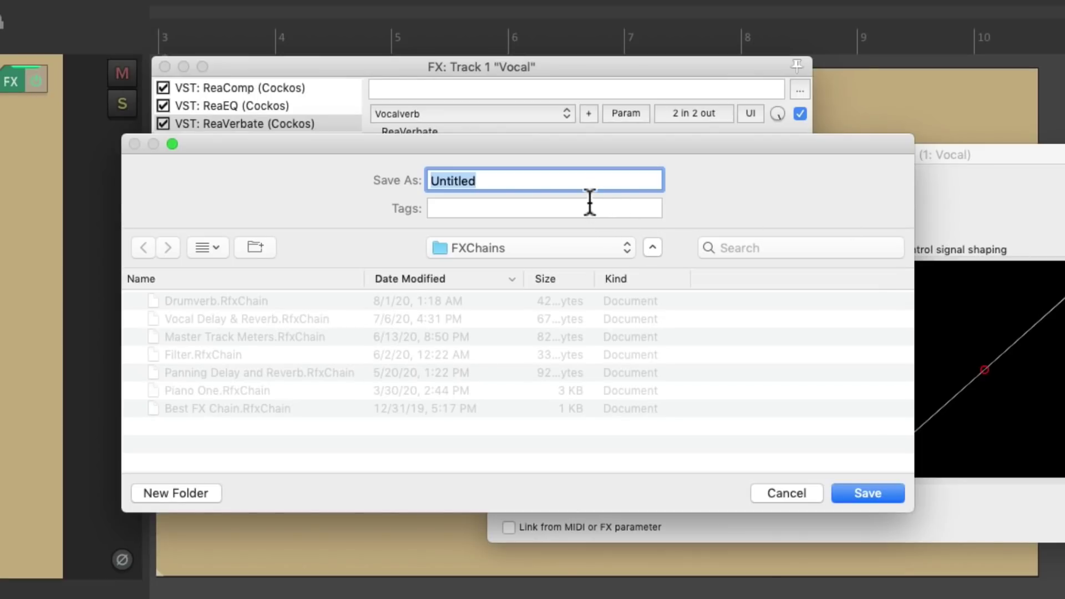
type("Dynamic Reverb")
key("Return")
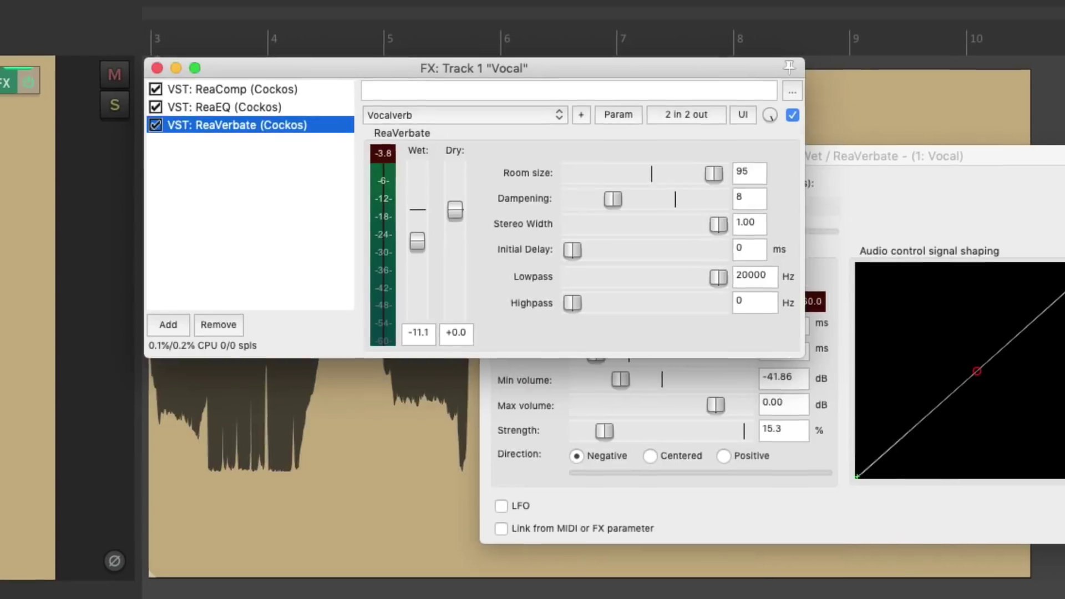
left_click(165, 333)
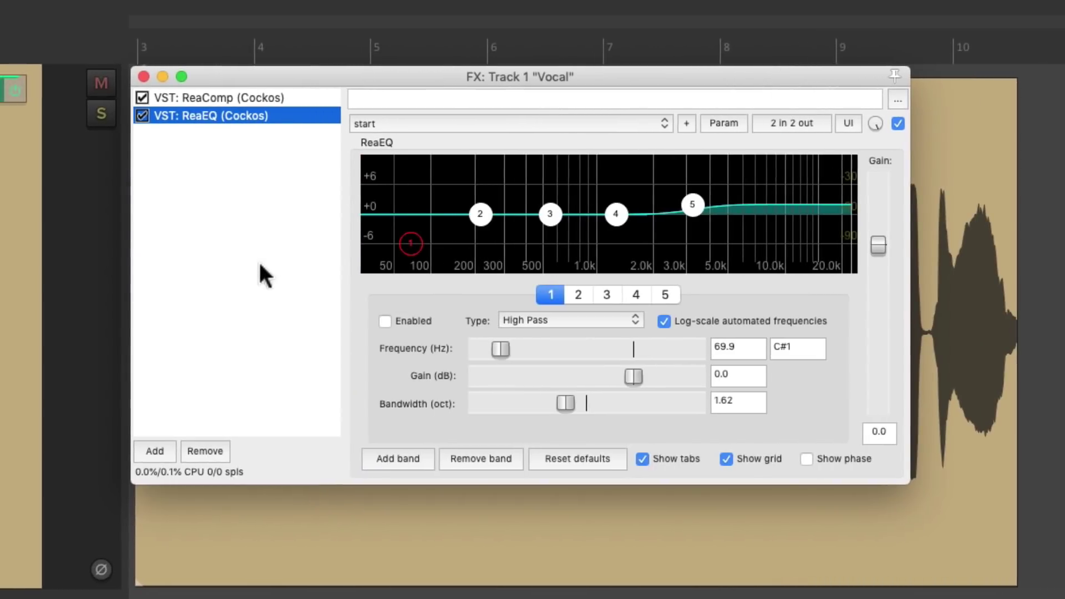
Add 'Chain: Dynamic Reverb' to the Vocal track, restoring ReaVerbate with its 15.3% Wet modulation.
double_click(237, 198)
left_click(333, 257)
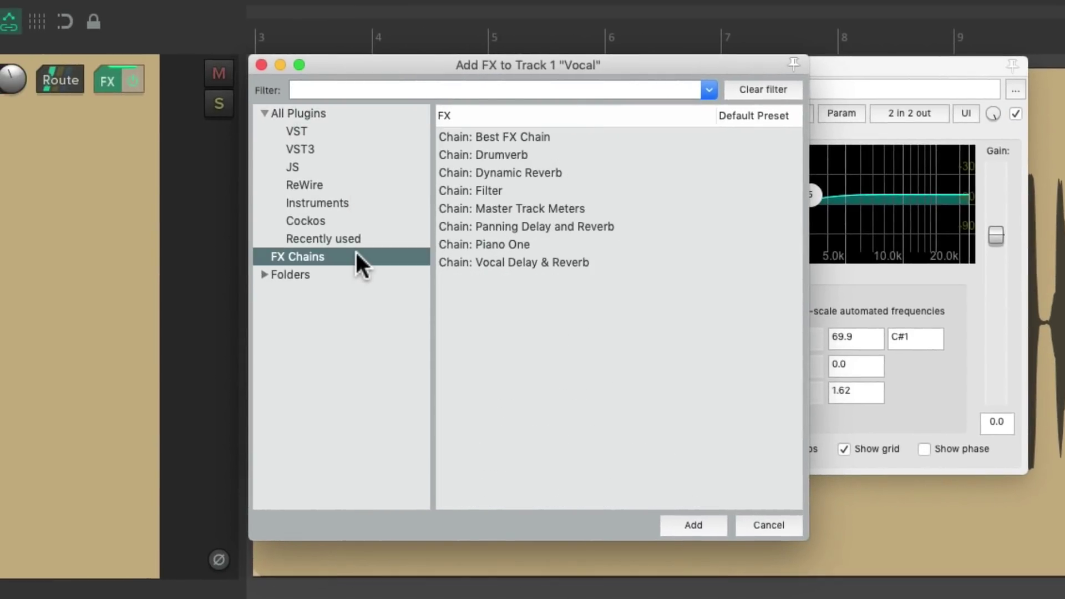
left_click(606, 173)
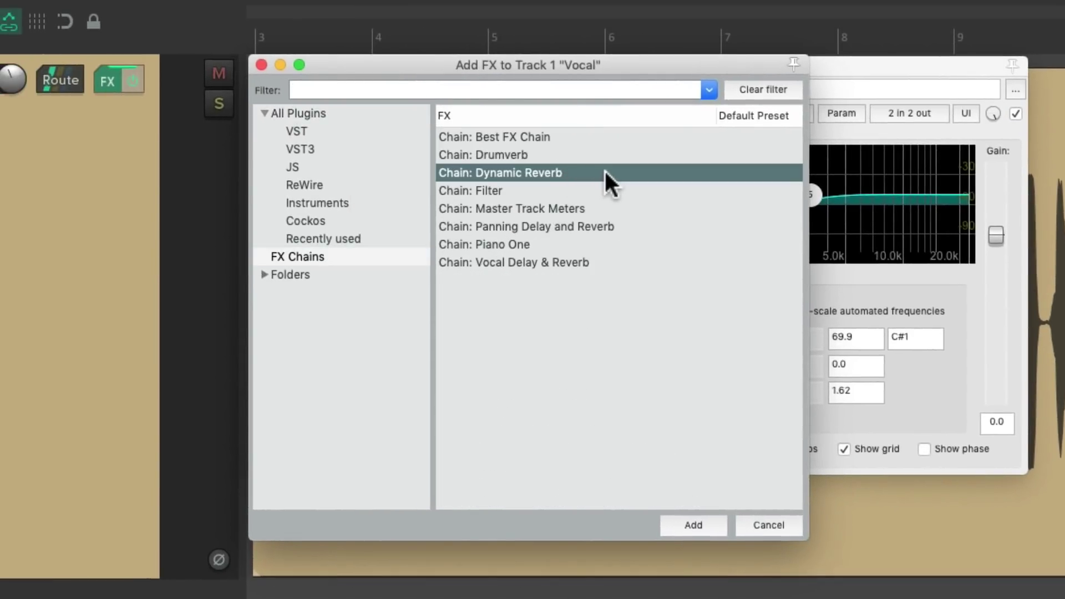
double_click(585, 173)
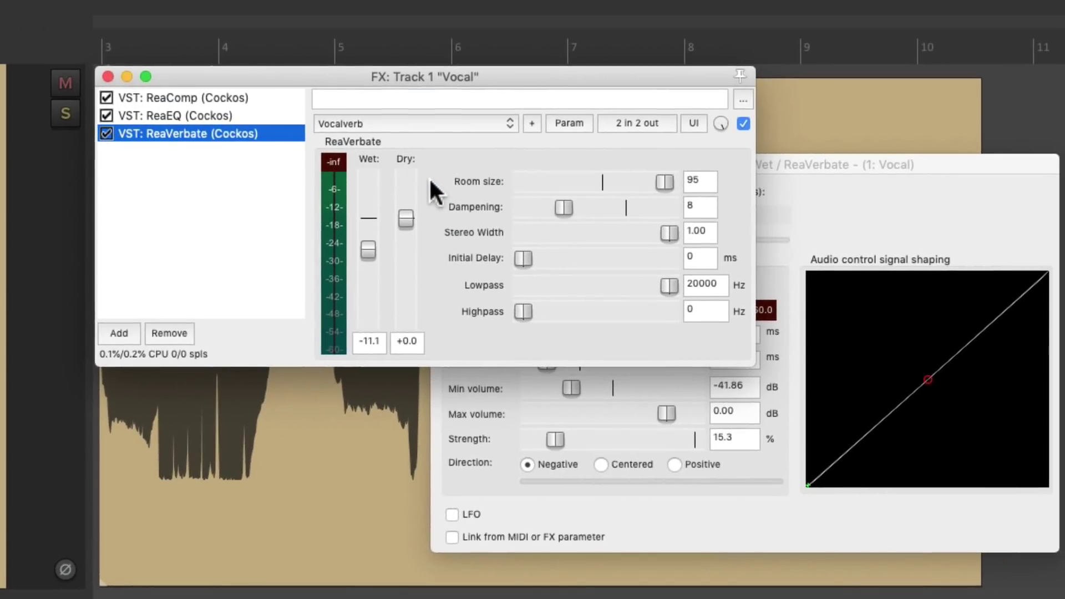
left_click(793, 172)
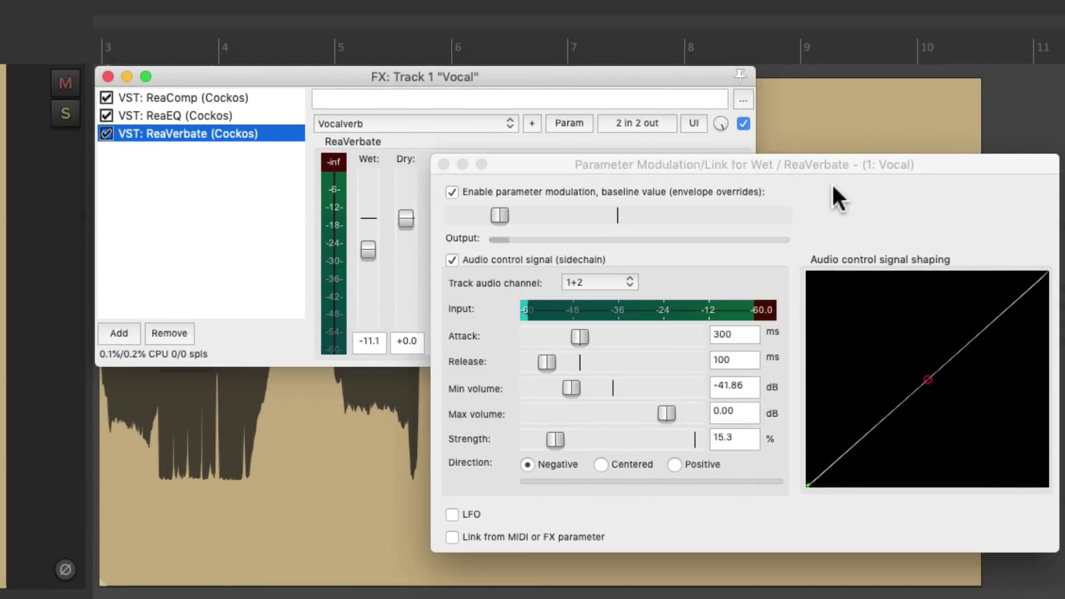